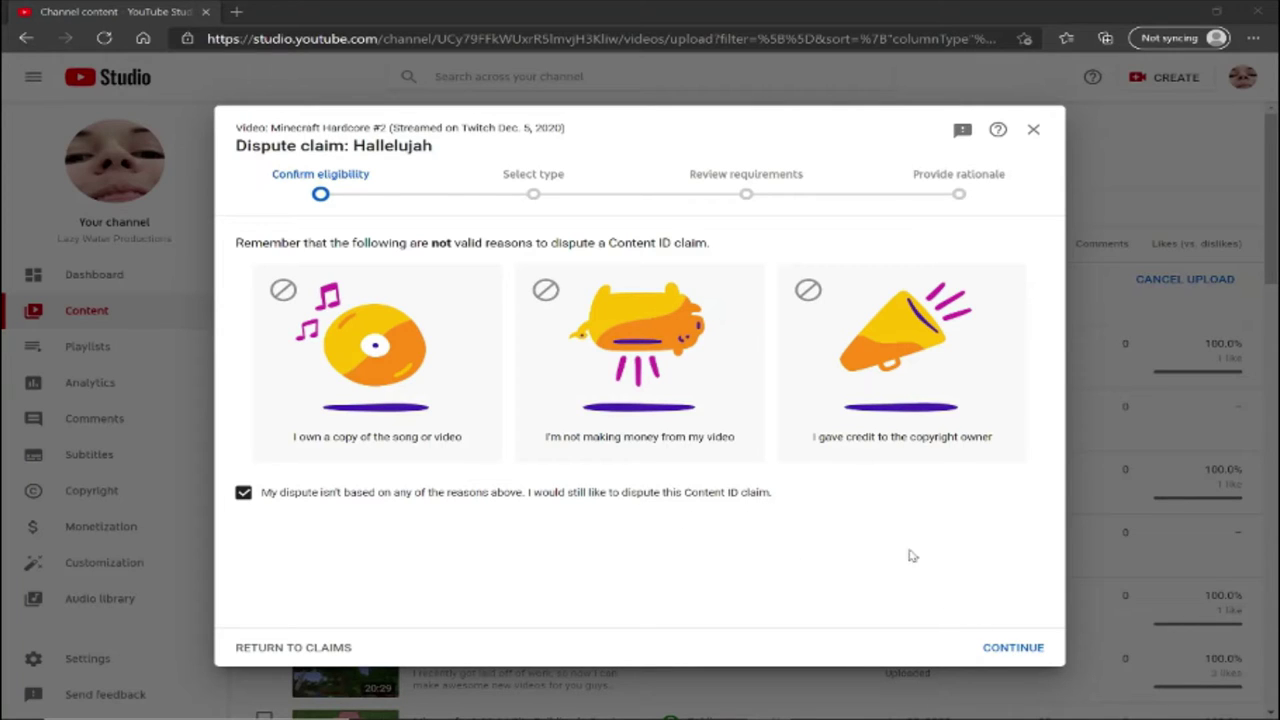
# Complete the eligibility confirmation for the Hallelujah claim dispute and play the claimed section of the video in the preview
pyautogui.click(1001, 650)
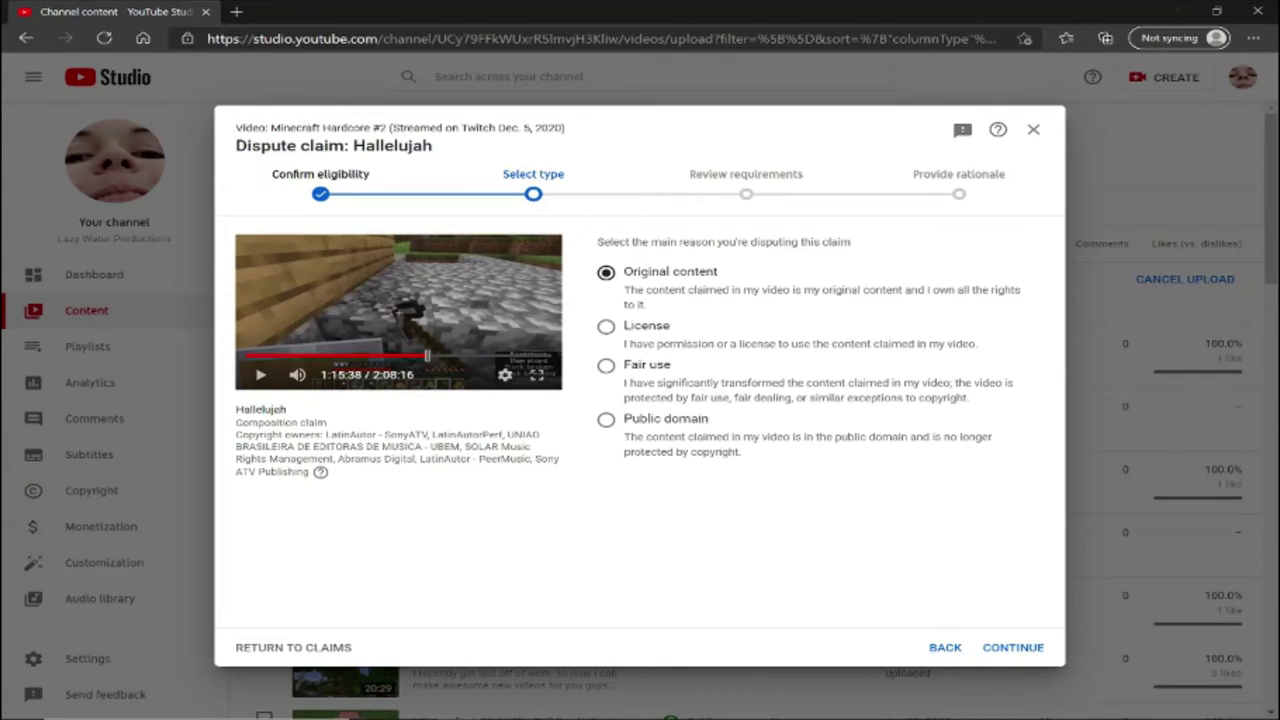
pyautogui.moveTo(324, 474)
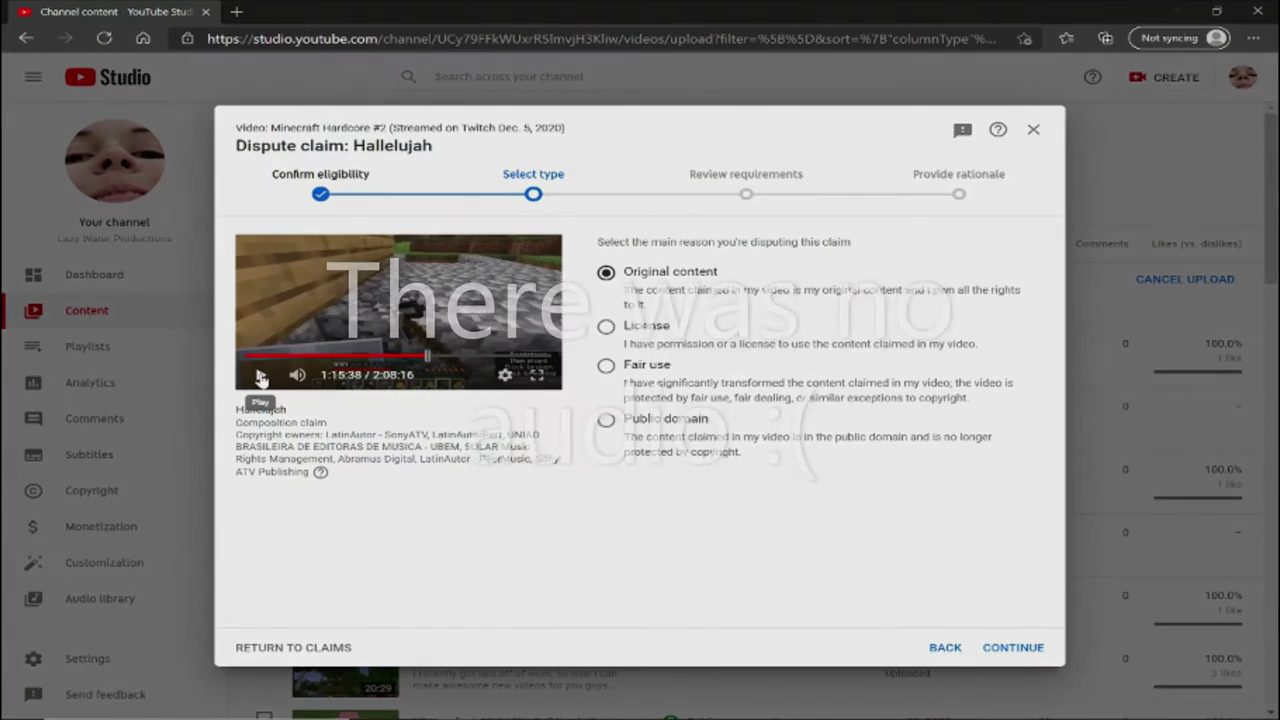
pyautogui.click(260, 376)
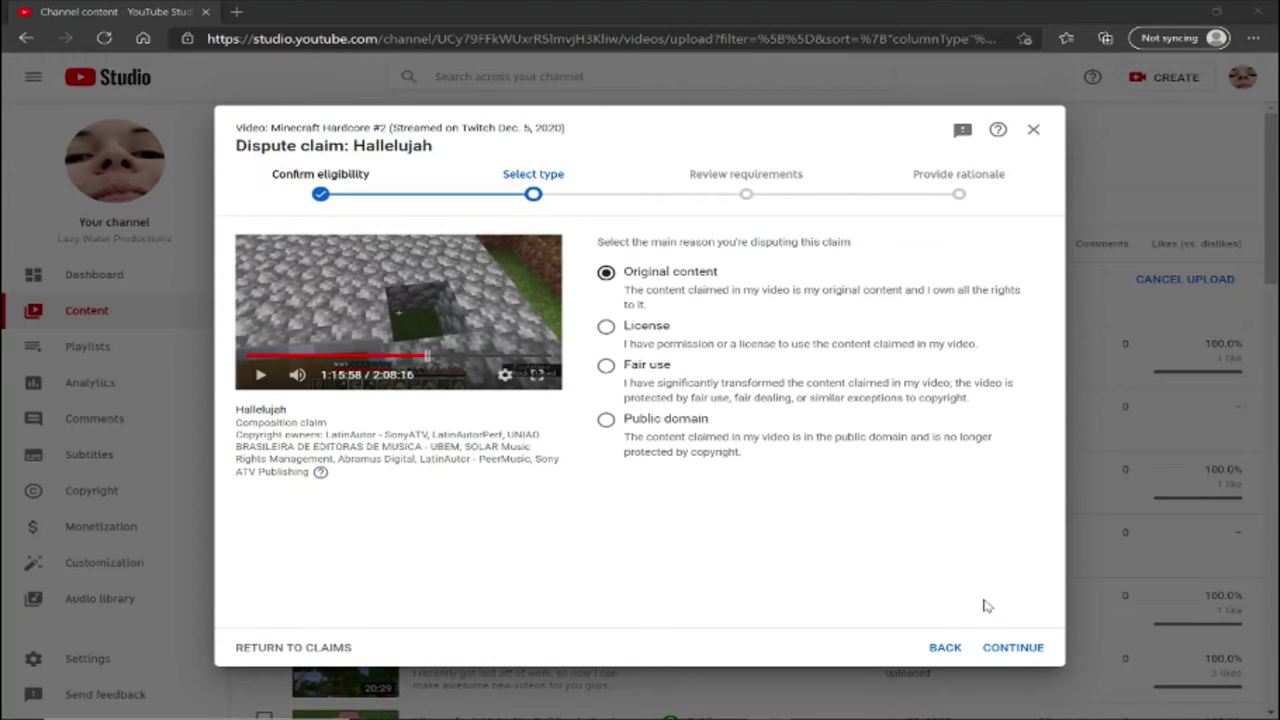
# Proceed with Original content as the dispute reason and with the original-creation statement checked to reach the rationale form
pyautogui.click(1012, 648)
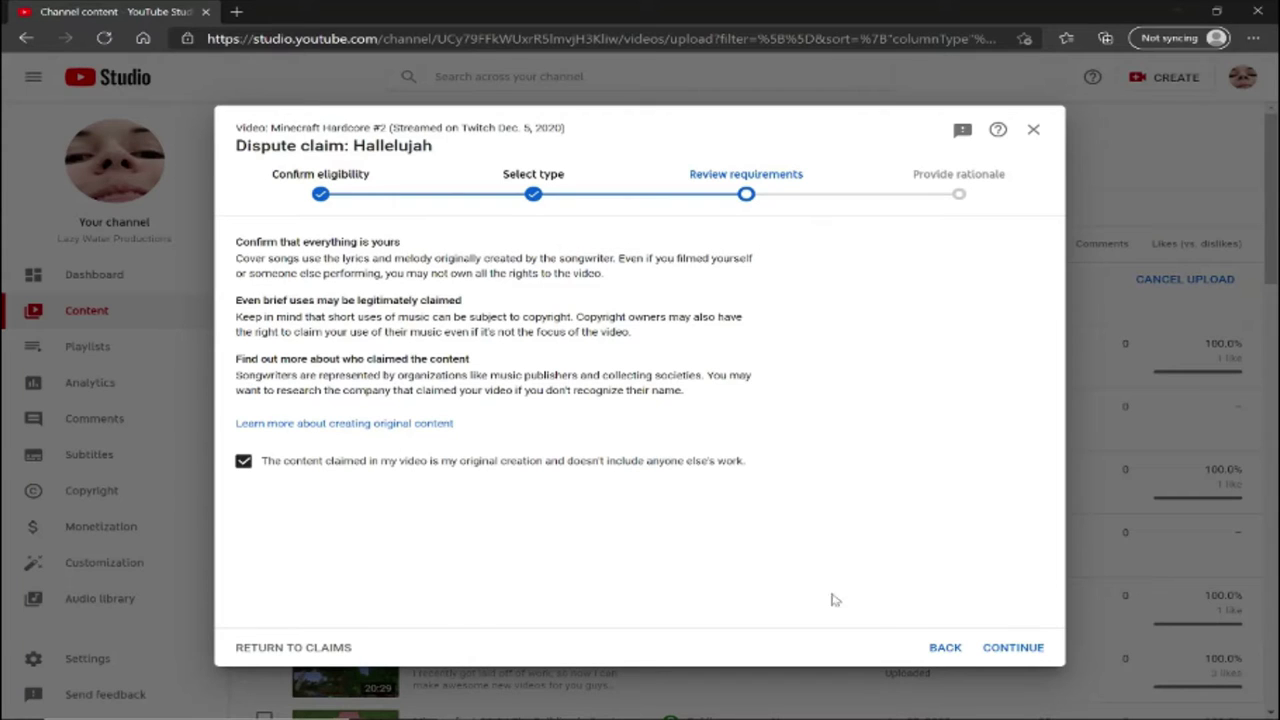
pyautogui.click(1005, 658)
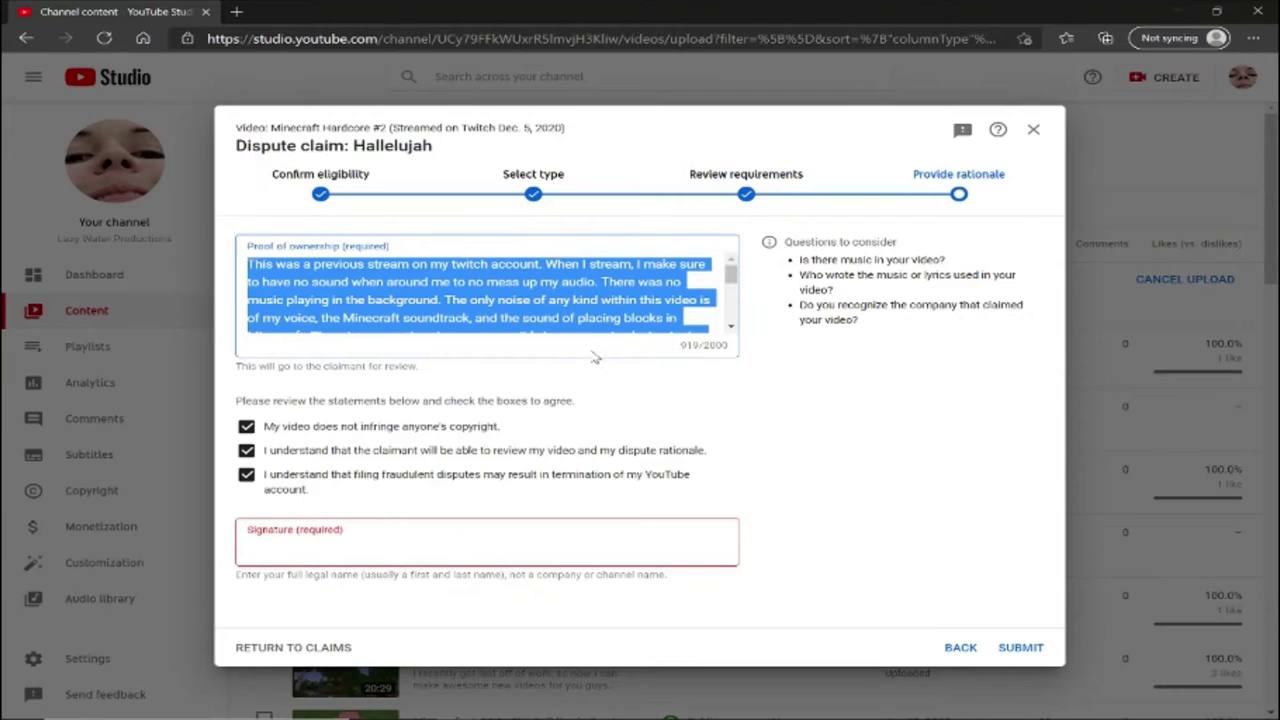
# Read through the proof of ownership text and correct "make" to "made" in the sentence about earning $0.01
pyautogui.click(596, 345)
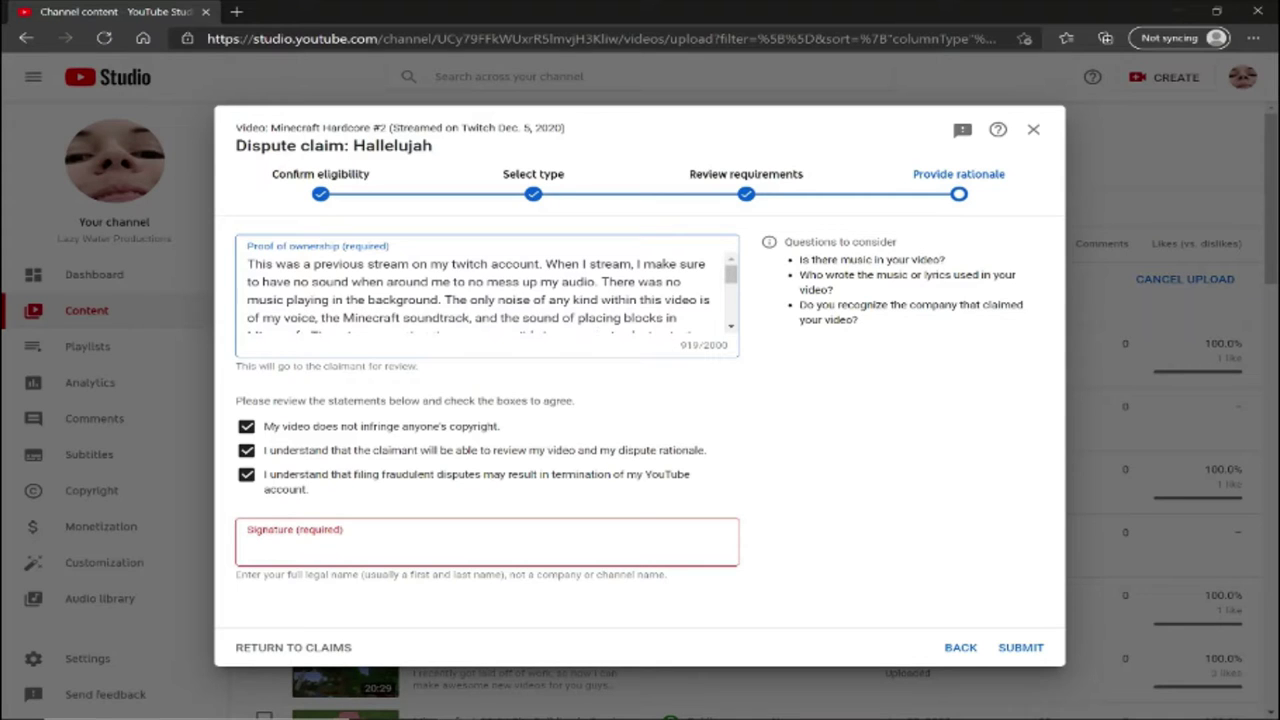
pyautogui.scroll(-1, 596, 324)
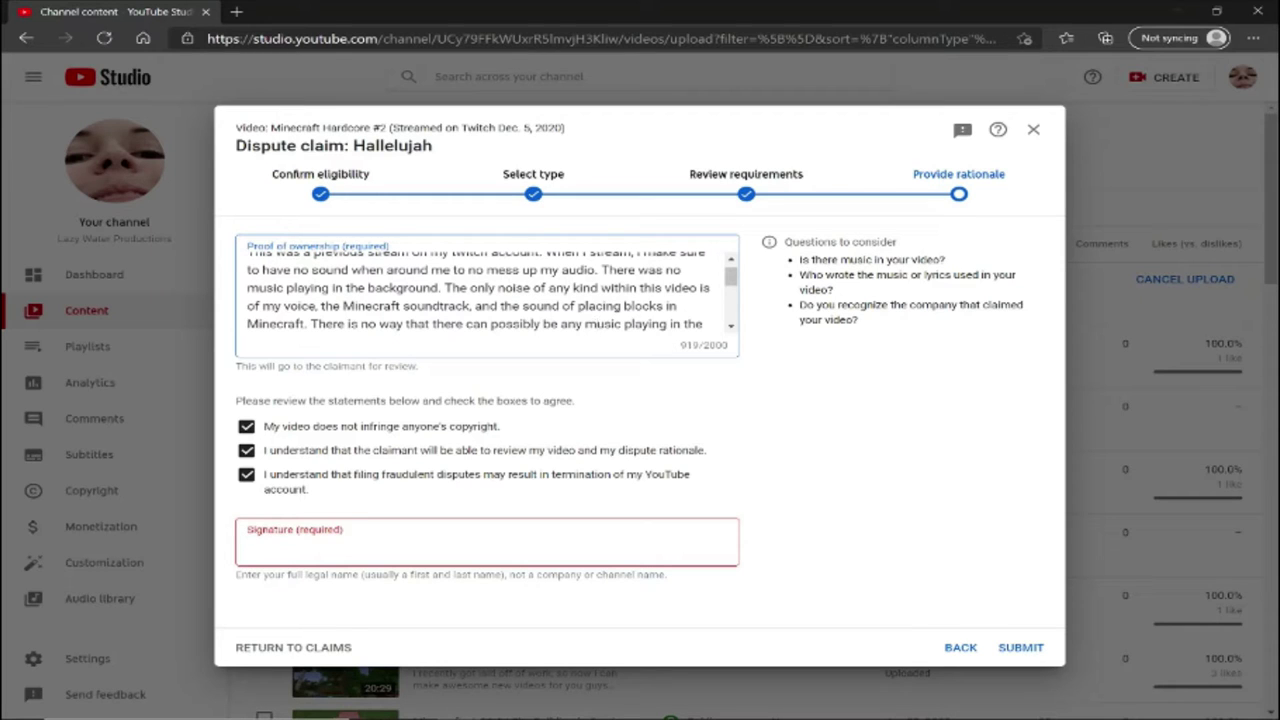
pyautogui.scroll(-2, 596, 324)
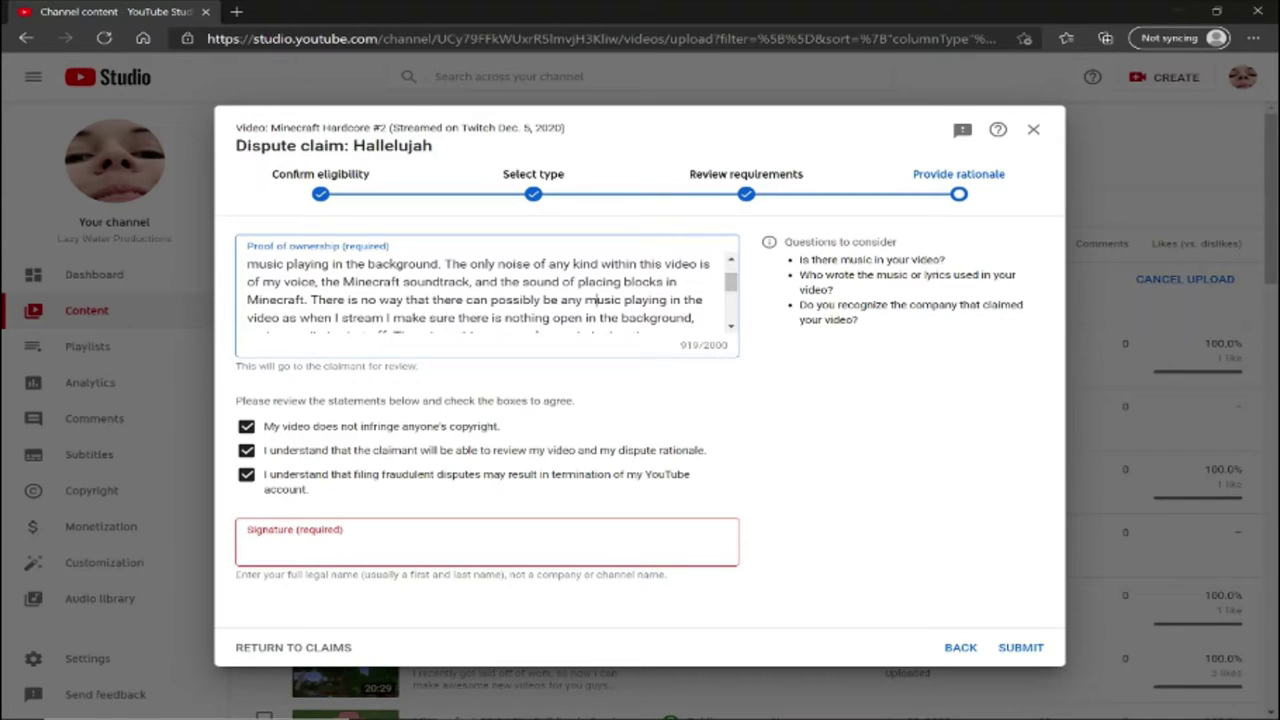
pyautogui.scroll(-1, 596, 300)
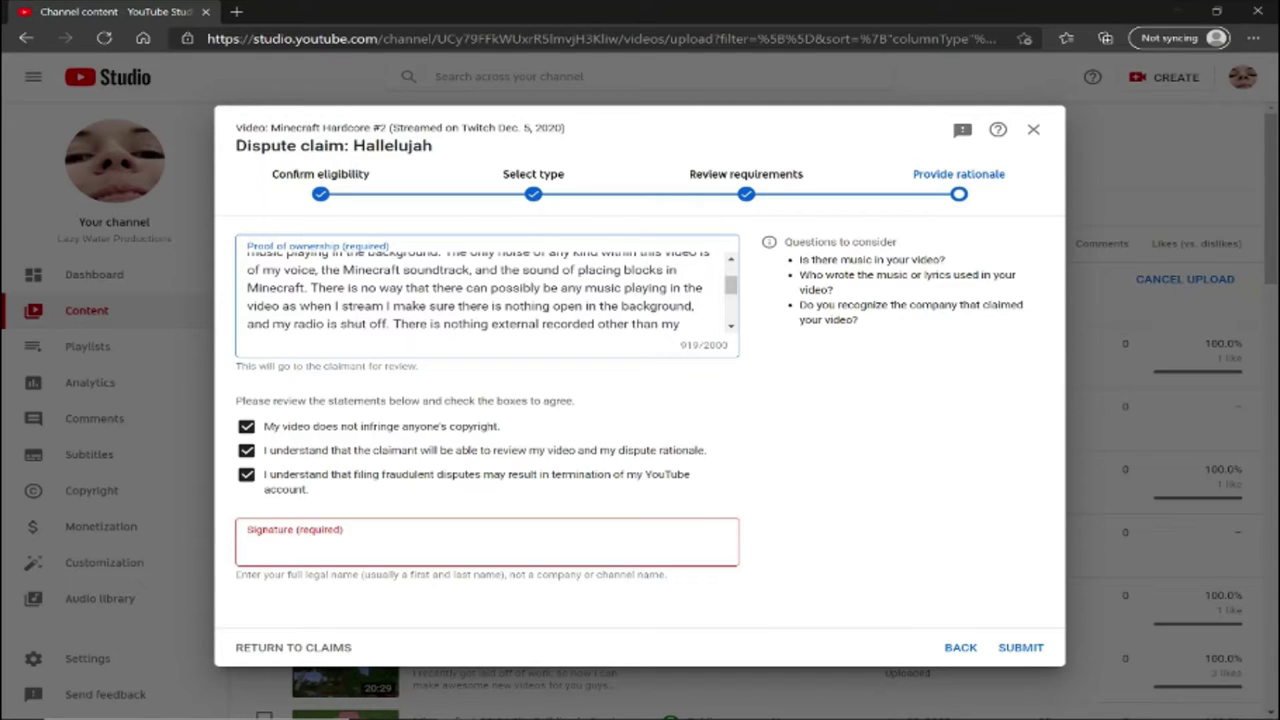
pyautogui.scroll(-2, 492, 292)
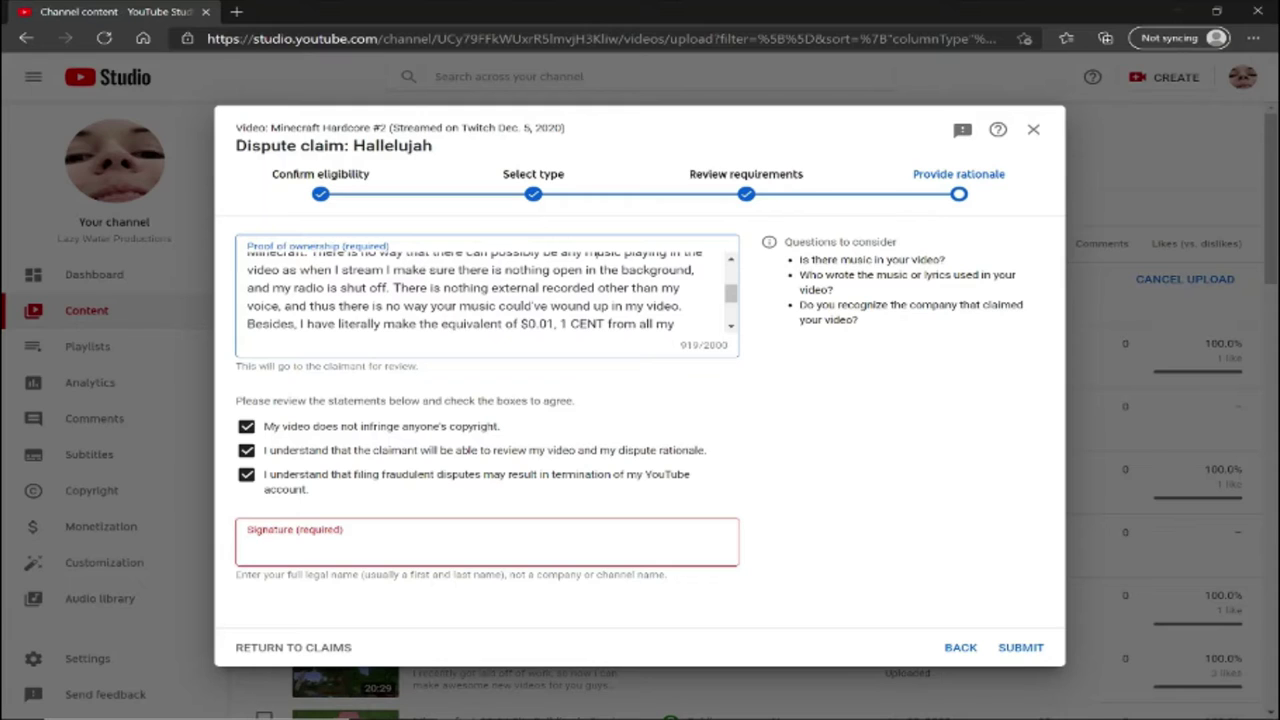
pyautogui.scroll(-2, 492, 292)
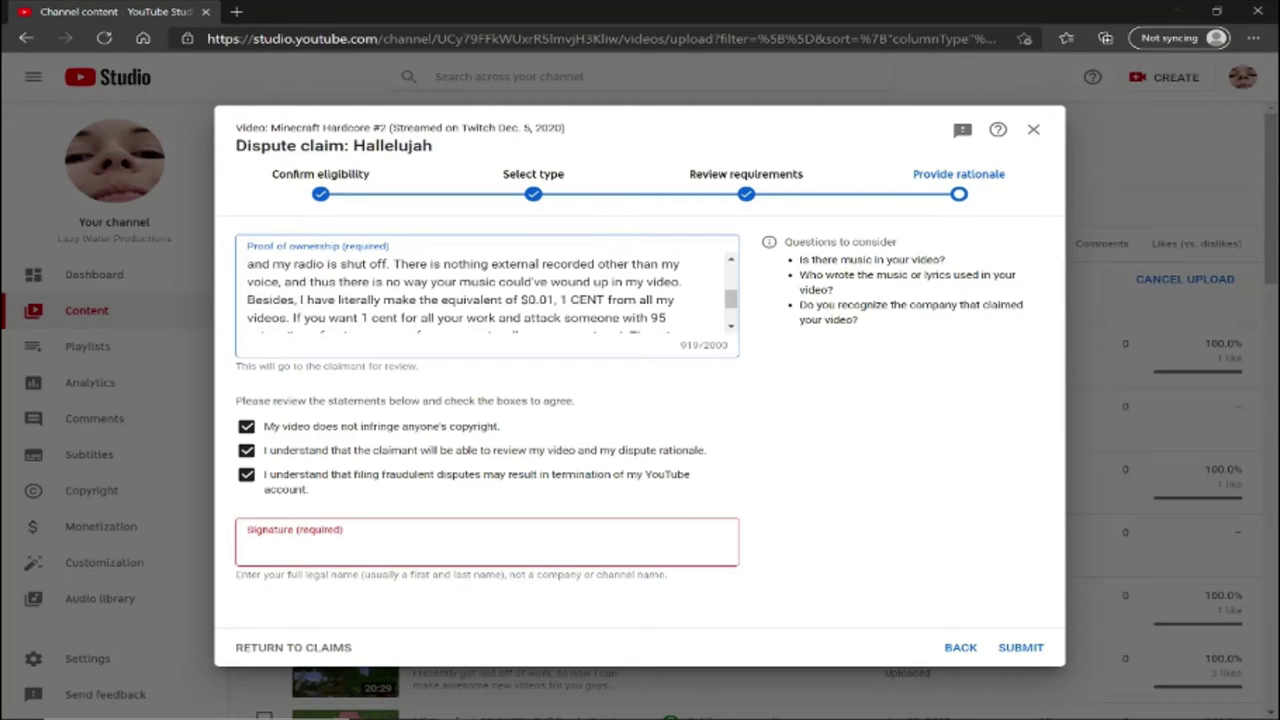
pyautogui.press('BackSpace')
pyautogui.write('d')
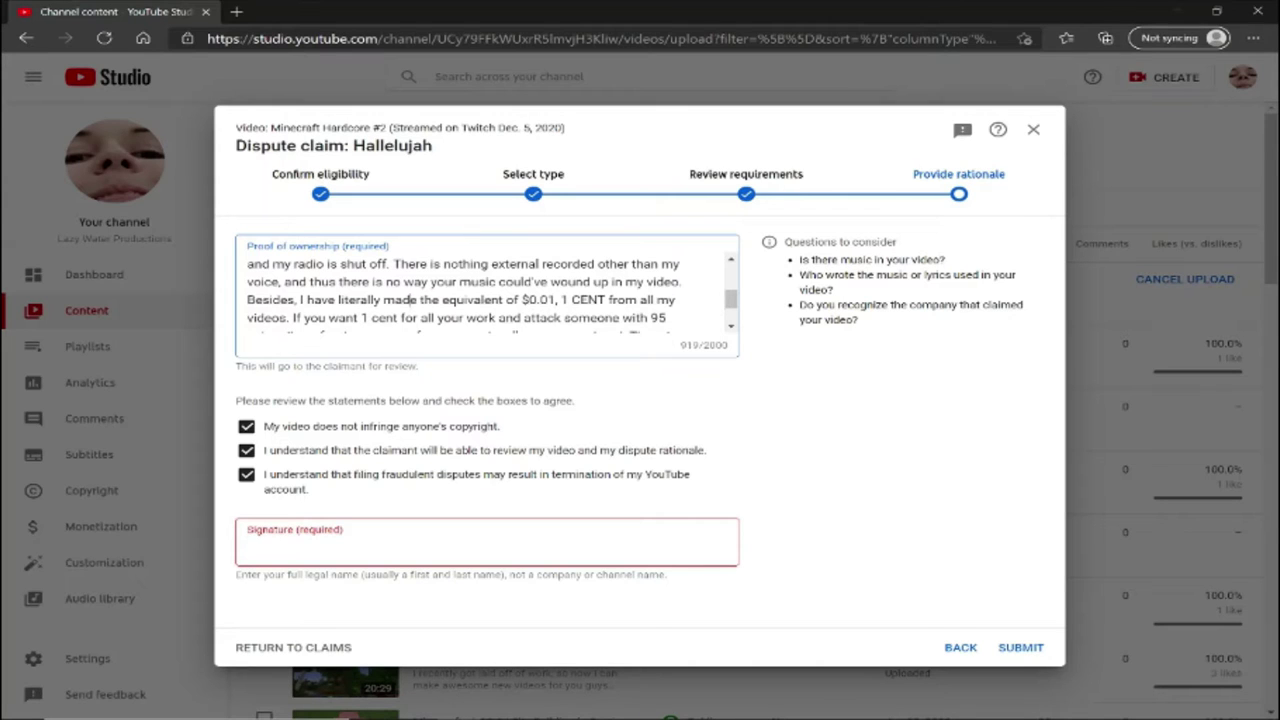
# Review the rest of the proof of ownership statement through its closing request and go to the required signature field
pyautogui.press('Down')
pyautogui.press('Down')
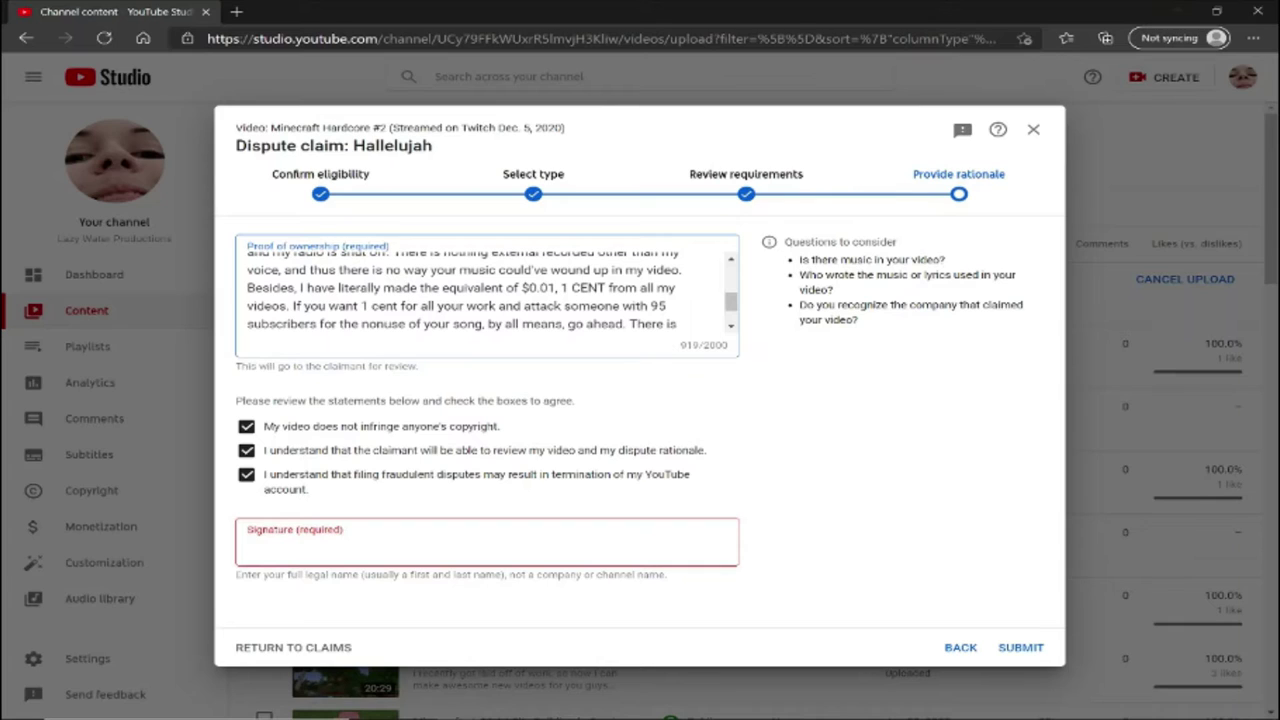
pyautogui.press('Down')
pyautogui.press('Down')
pyautogui.press('Down')
pyautogui.press('Down')
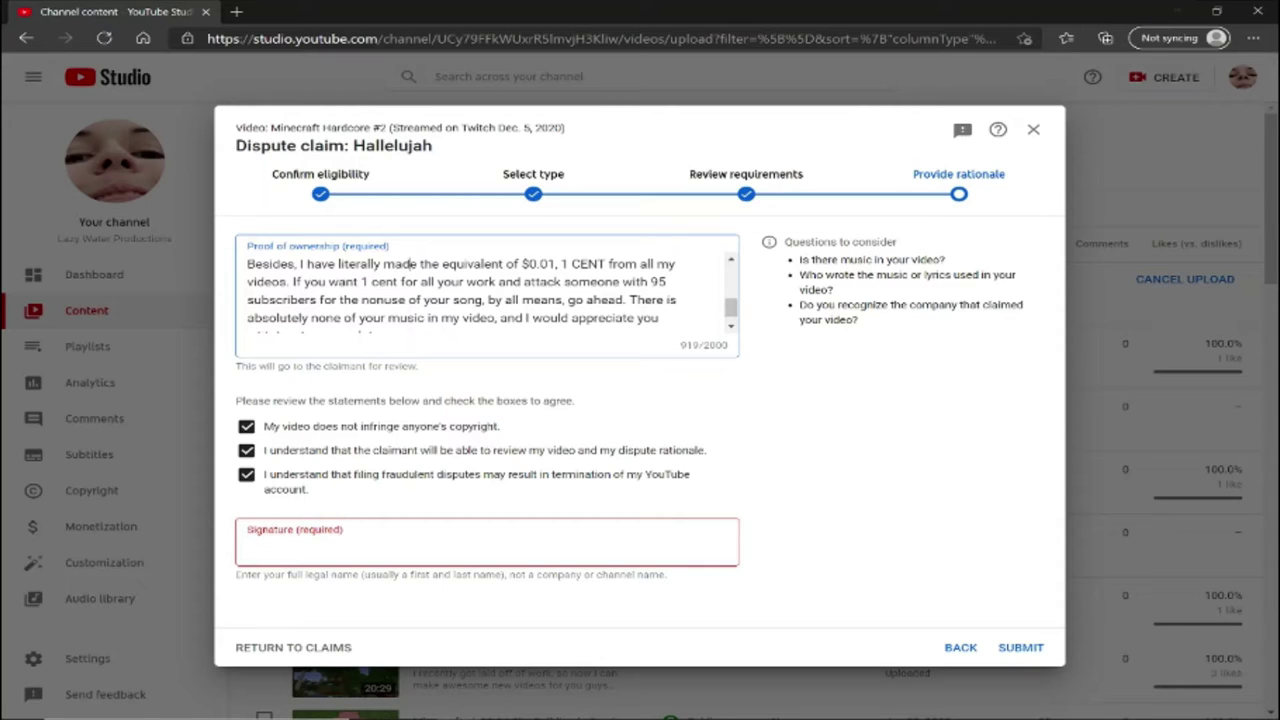
pyautogui.press('Down')
pyautogui.press('Down')
pyautogui.press('Down')
pyautogui.press('Down')
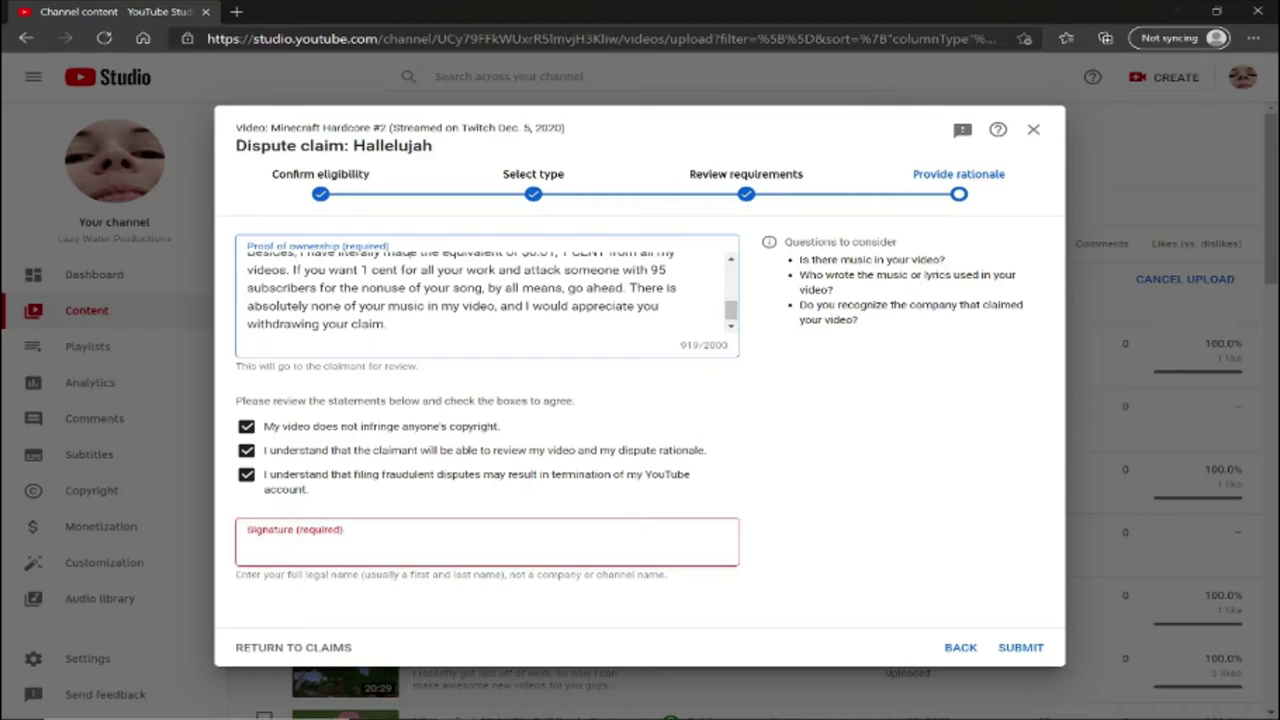
pyautogui.scroll(-1, 452, 349)
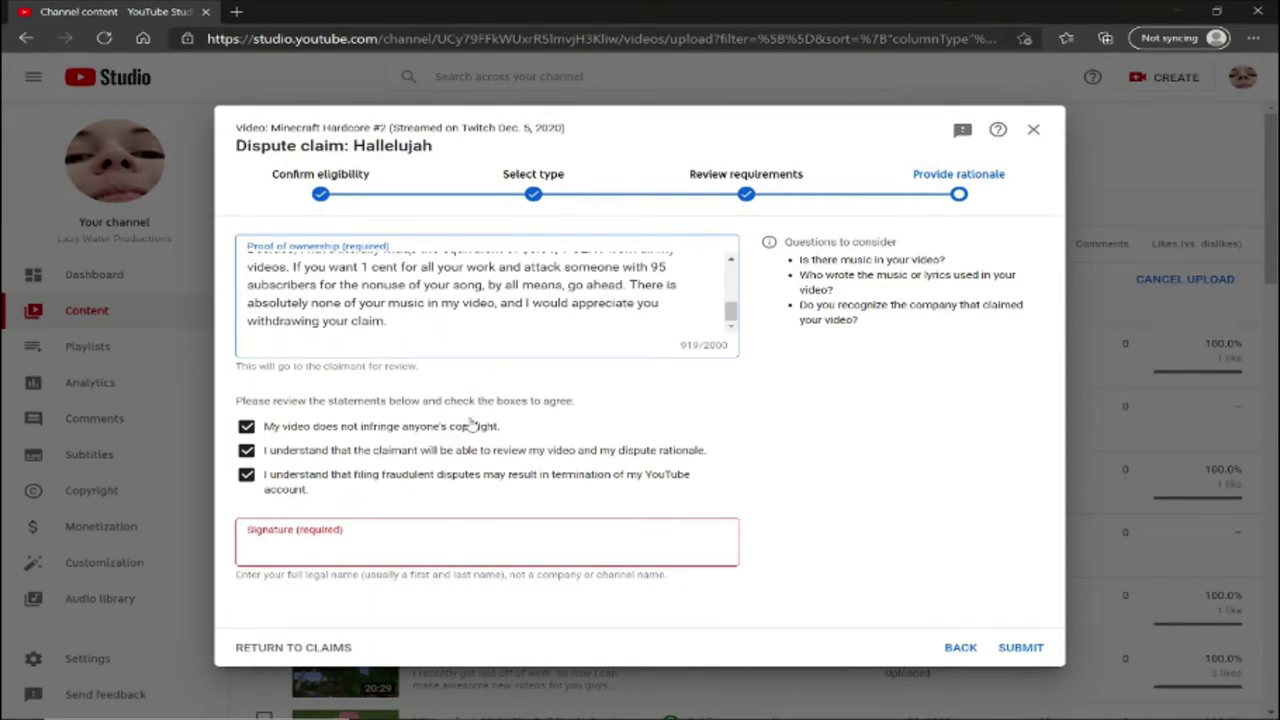
pyautogui.click(448, 545)
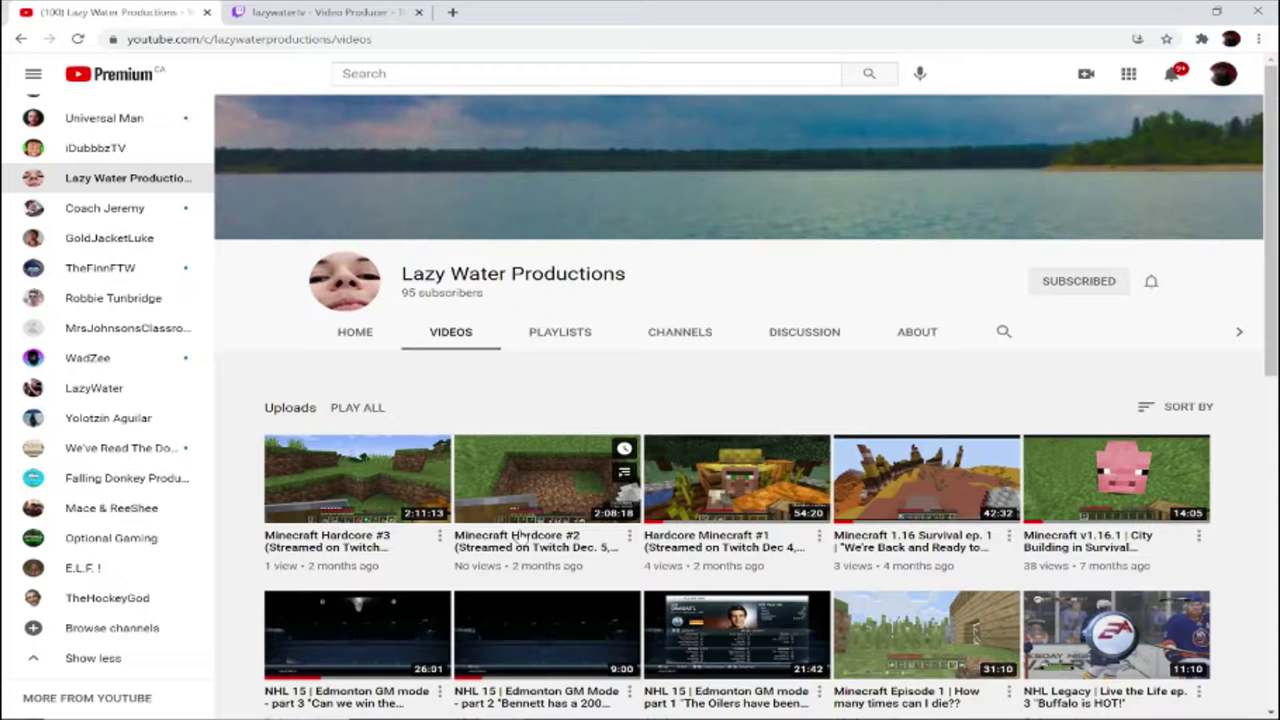
# Open Minecraft Hardcore #2 from the channel's uploads, play the section leading up to 1:16:13, and look over its description and comments
pyautogui.click(526, 540)
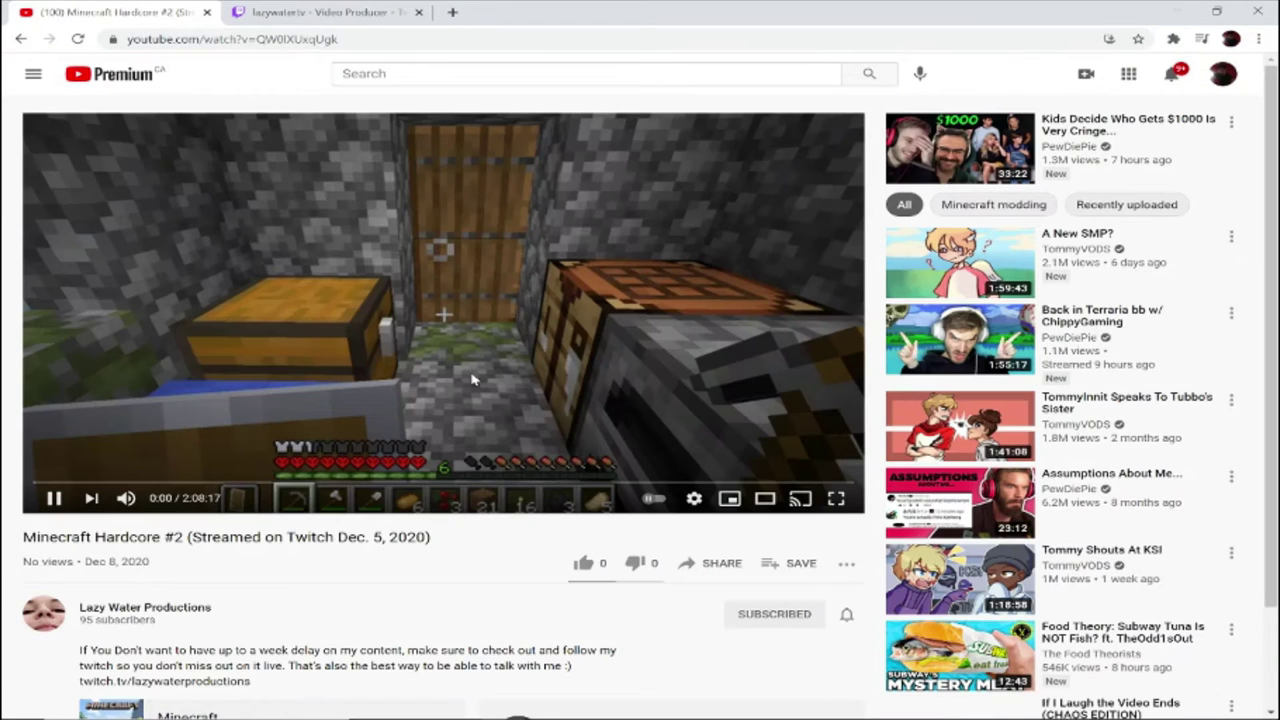
pyautogui.click(474, 380)
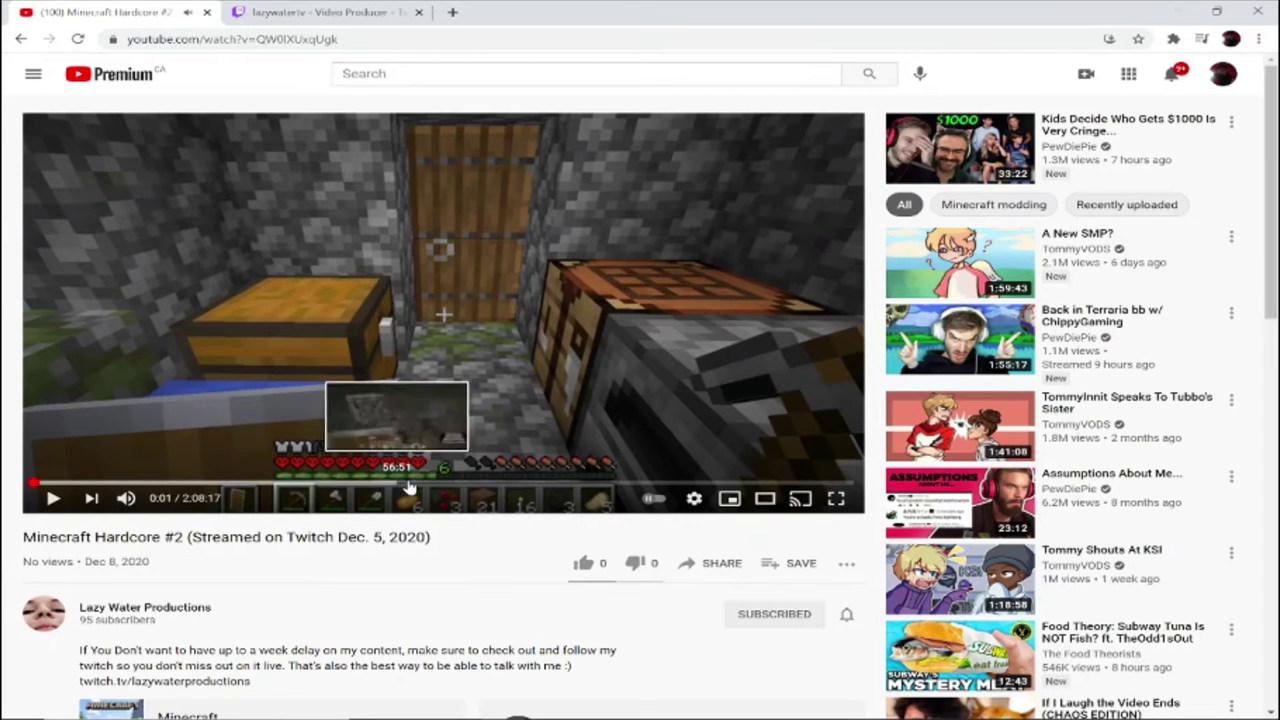
pyautogui.click(518, 485)
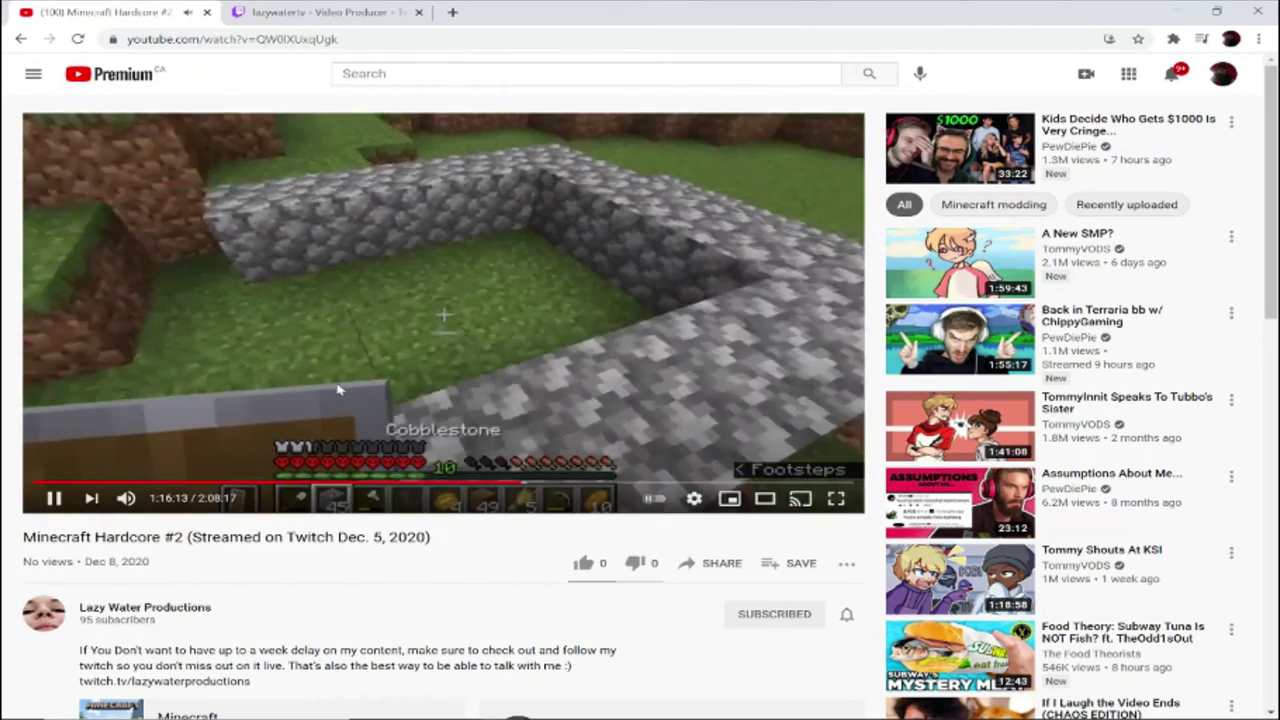
pyautogui.click(490, 420)
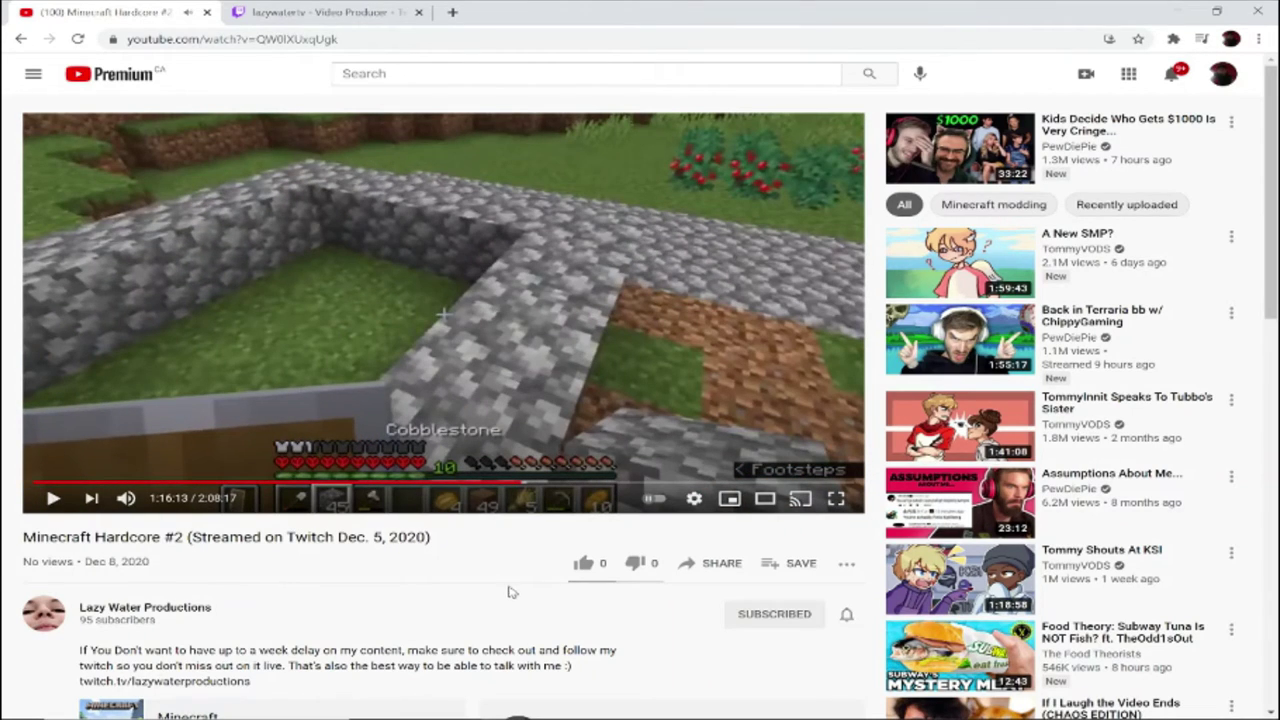
pyautogui.scroll(-2, 514, 592)
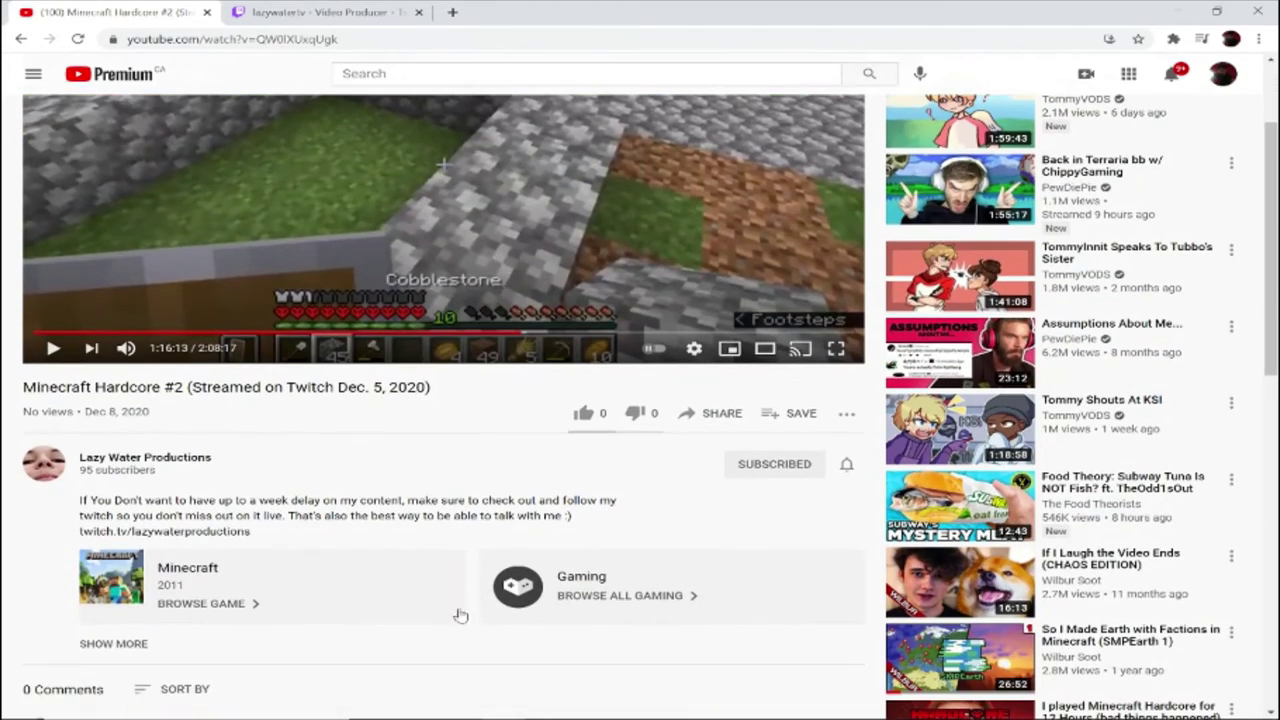
pyautogui.scroll(-3, 465, 615)
pyautogui.scroll(5, 480, 620)
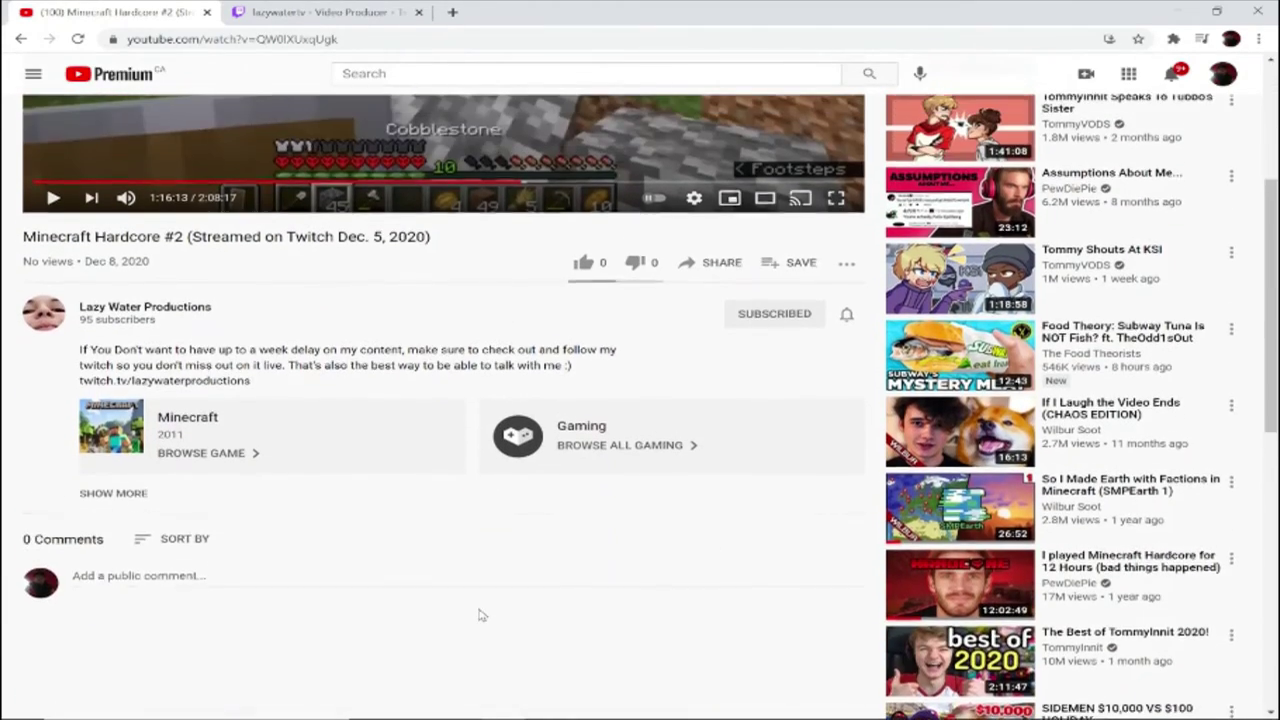